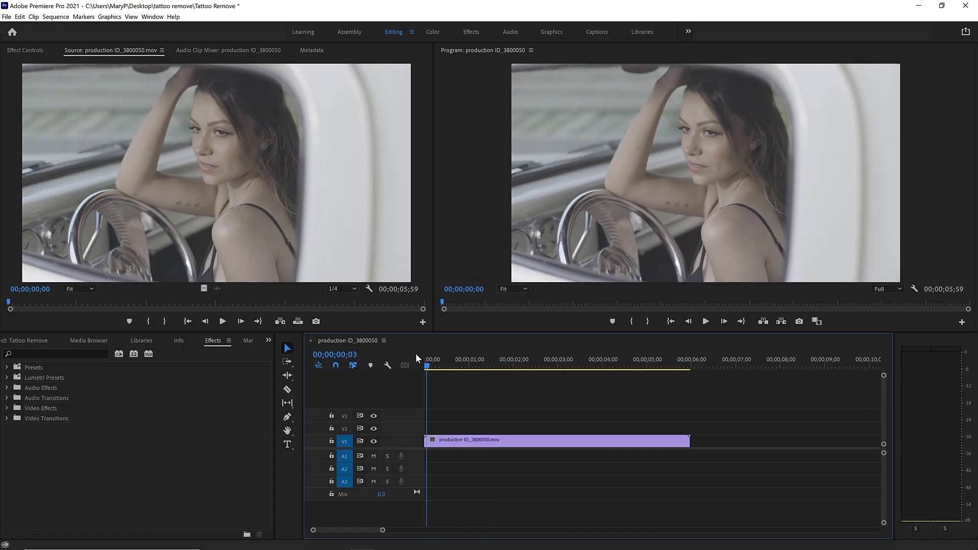
- Find Mocha Pro in Effects, apply it to the car clip on V1, and launch the Mocha interface
left_click(49, 353)
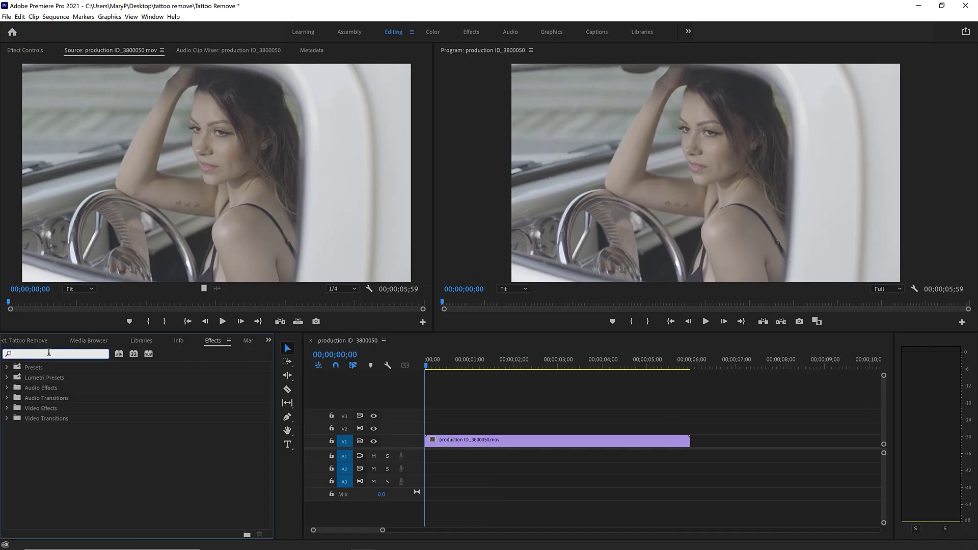
type("mocha")
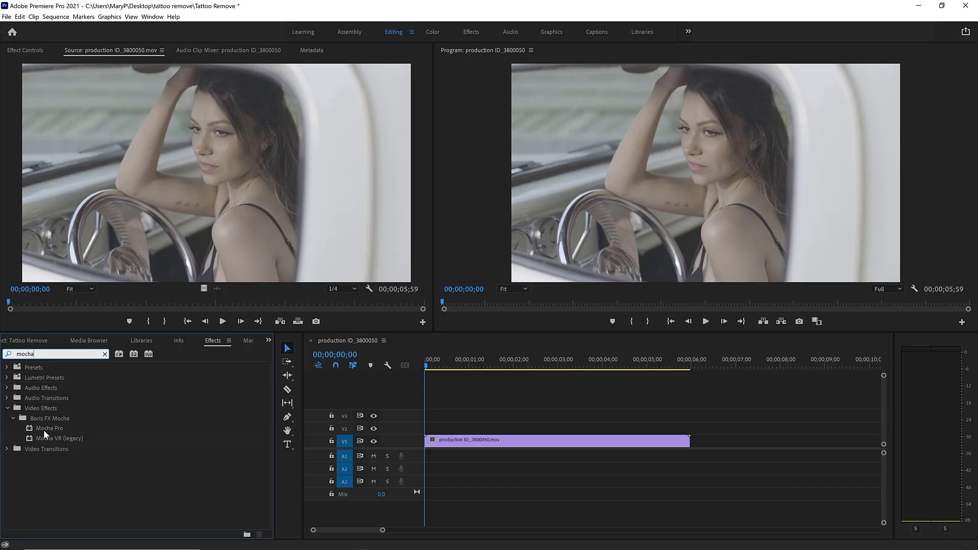
left_click_drag(45, 431, 480, 440)
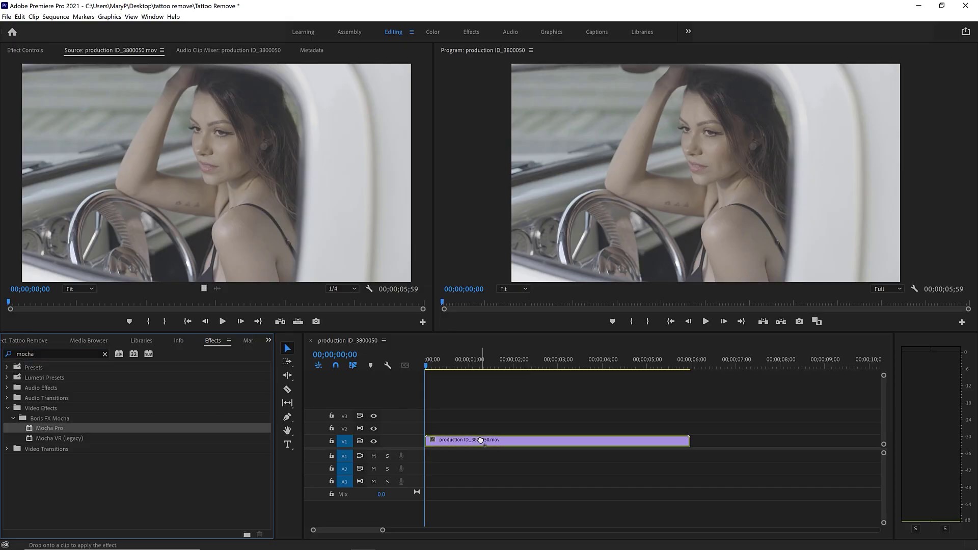
left_click_drag(481, 440, 483, 443)
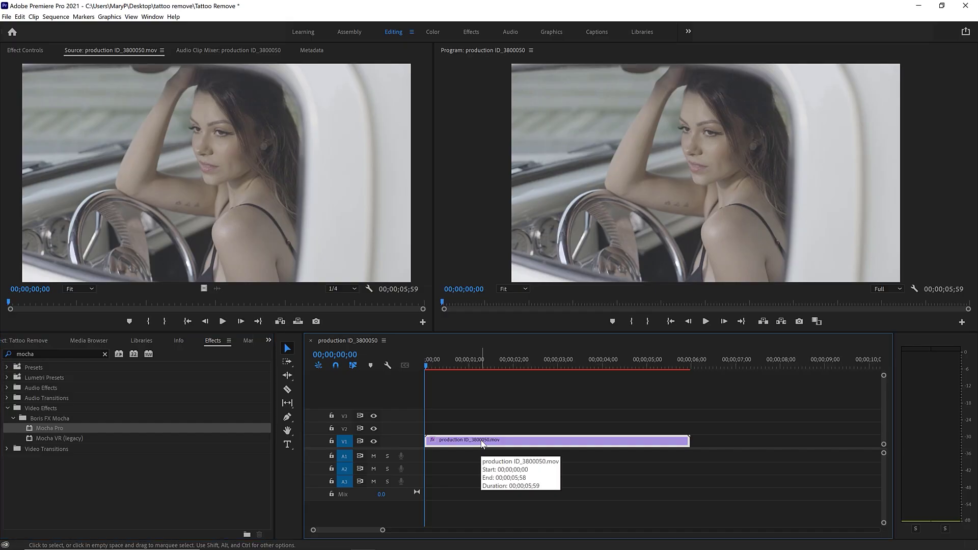
left_click(28, 52)
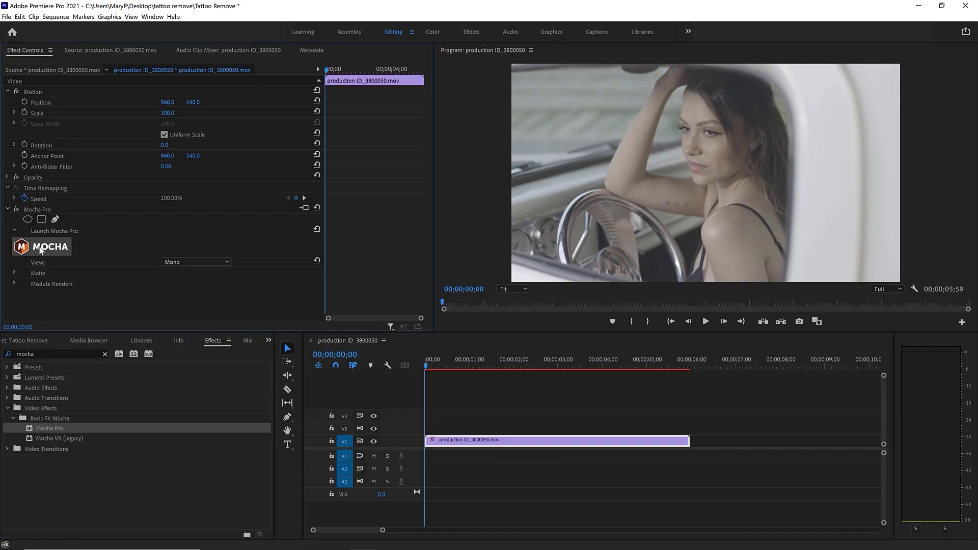
left_click(40, 250)
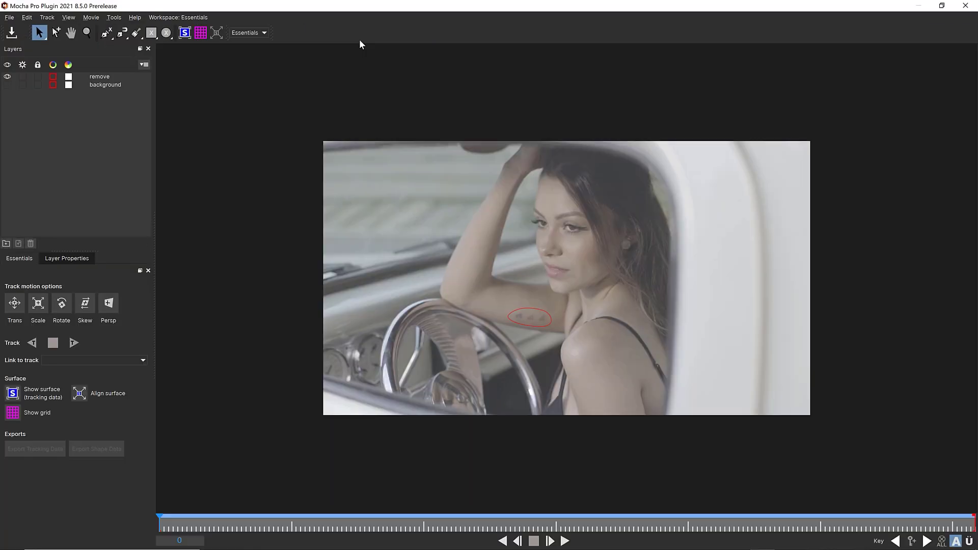
- Switch the workspace between Classic and Essentials, ending on the Classic layout
left_click(264, 33)
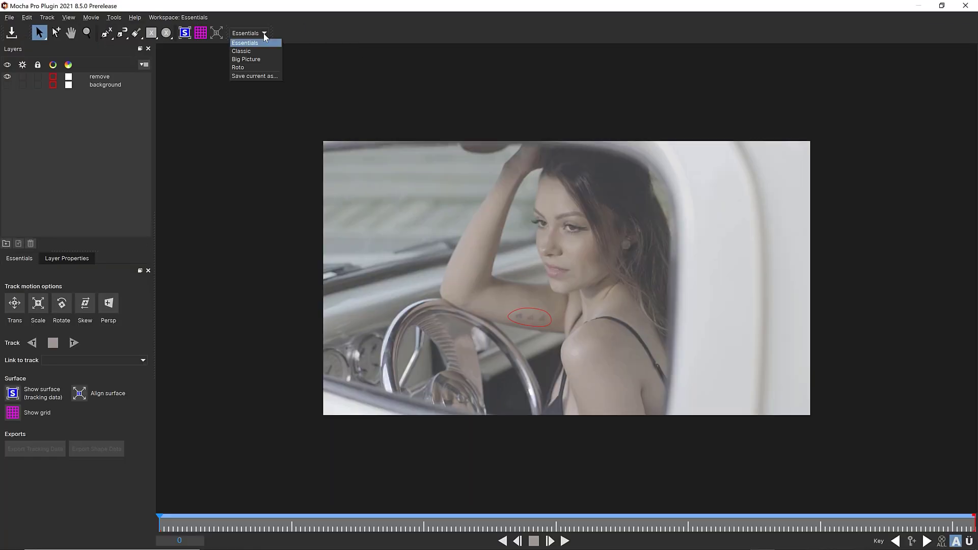
left_click(257, 51)
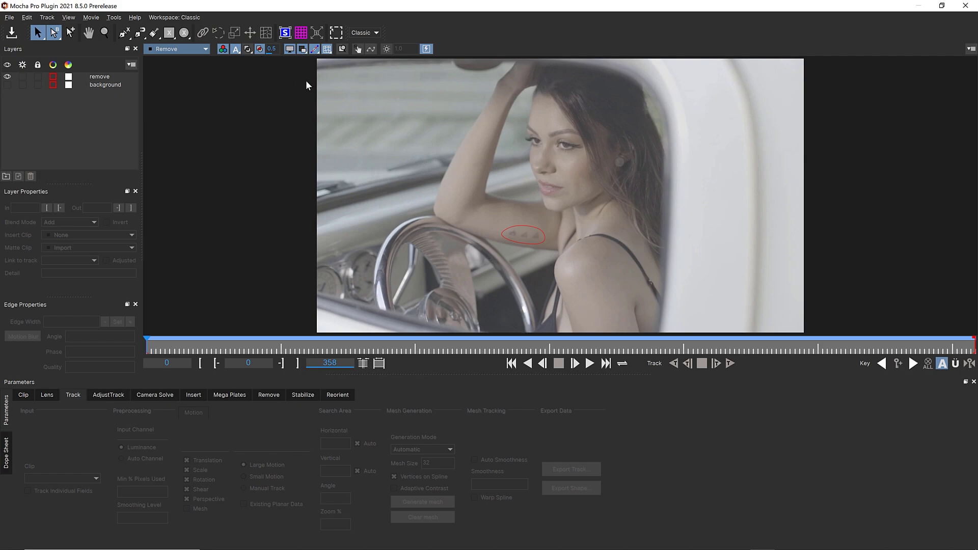
left_click(364, 33)
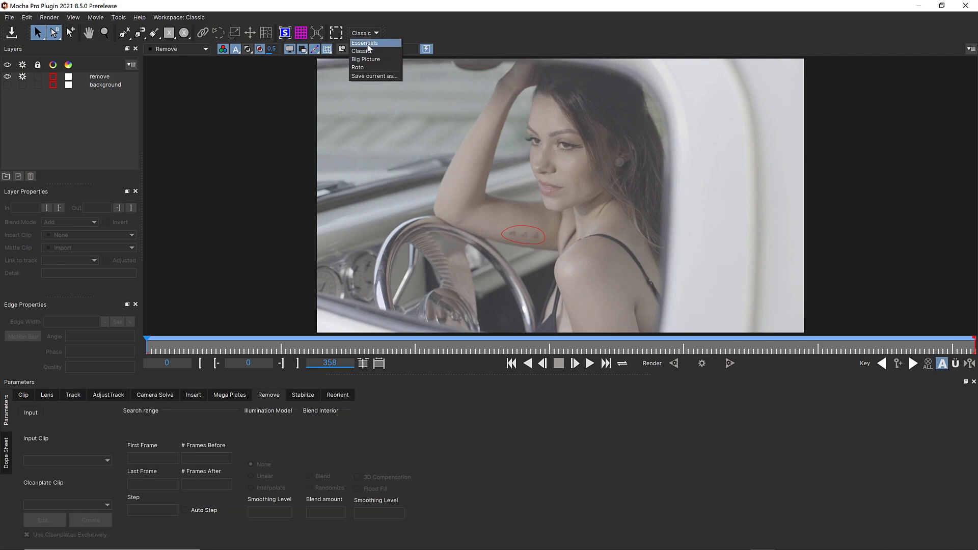
left_click(367, 45)
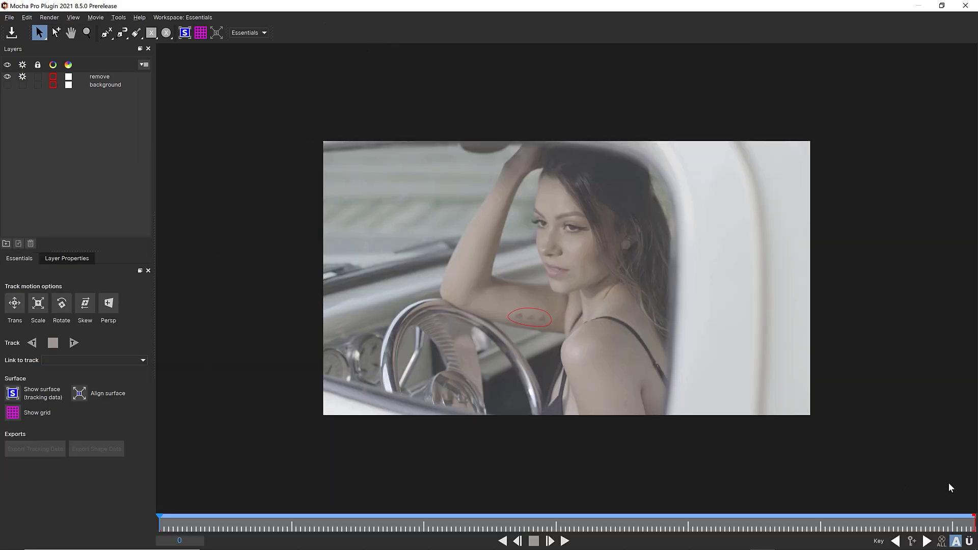
left_click(250, 33)
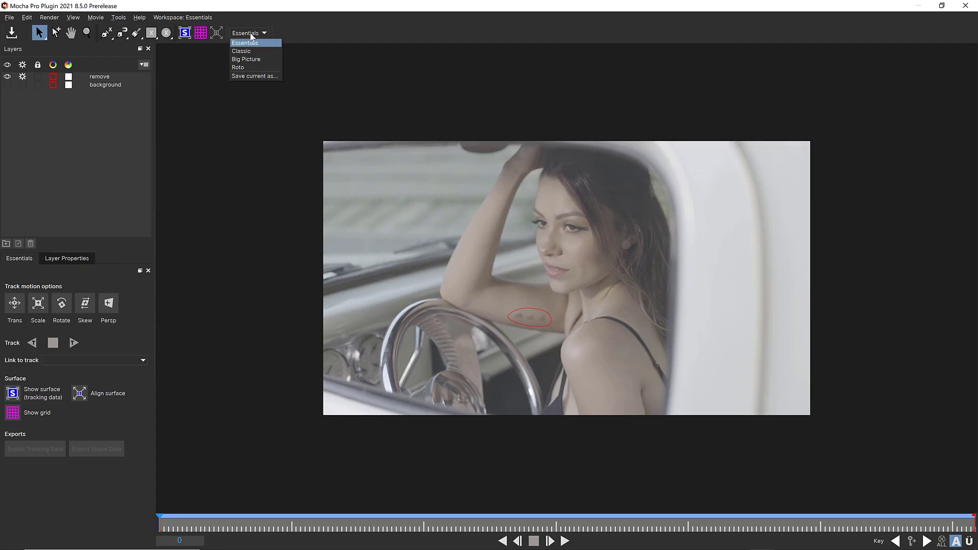
left_click(243, 50)
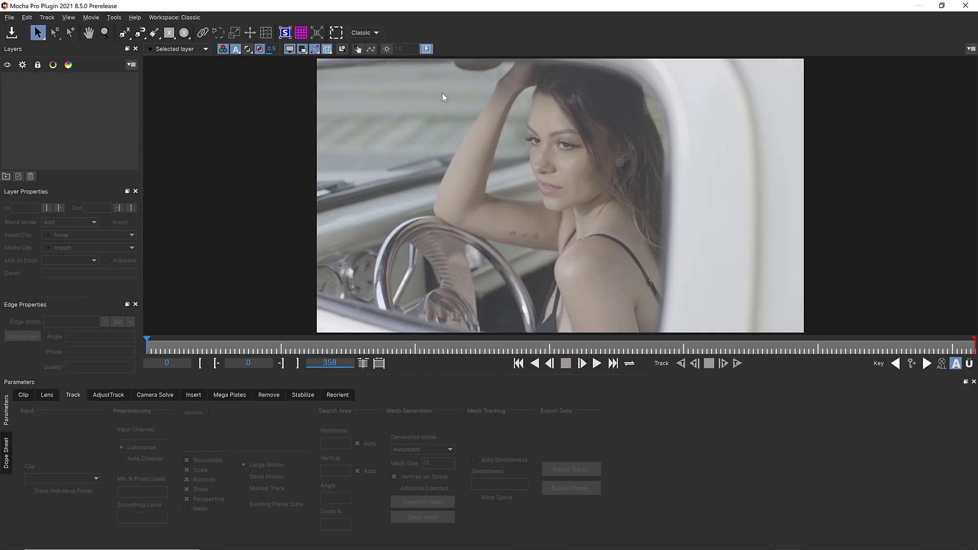
- Zoom in on the tattoo and draw a closed twelve-point X-Spline around the arm area
left_click(105, 33)
left_click_drag(590, 264, 331, 133)
key("End")
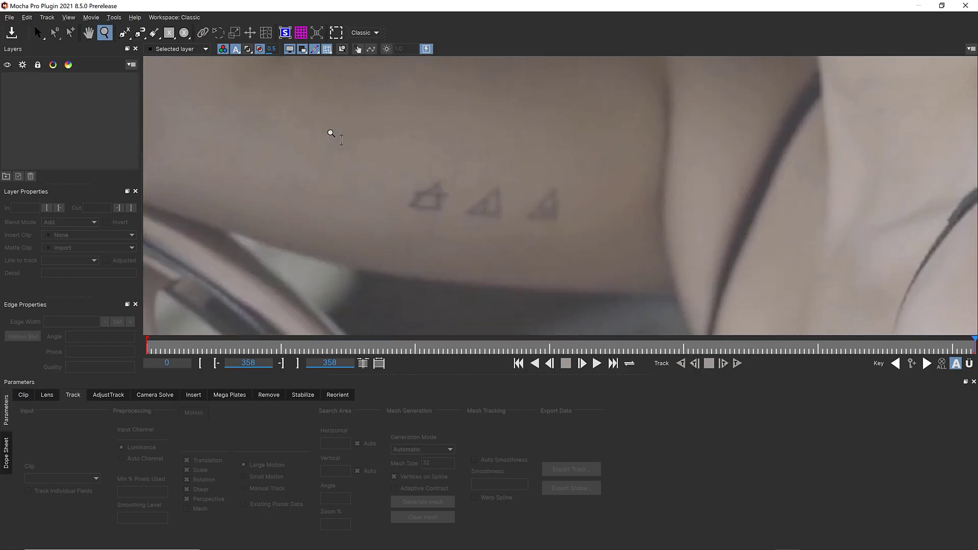
key("ctrl+l")
left_click(316, 154)
left_click(403, 103)
left_click(609, 94)
left_click(690, 108)
left_click(692, 241)
left_click(685, 275)
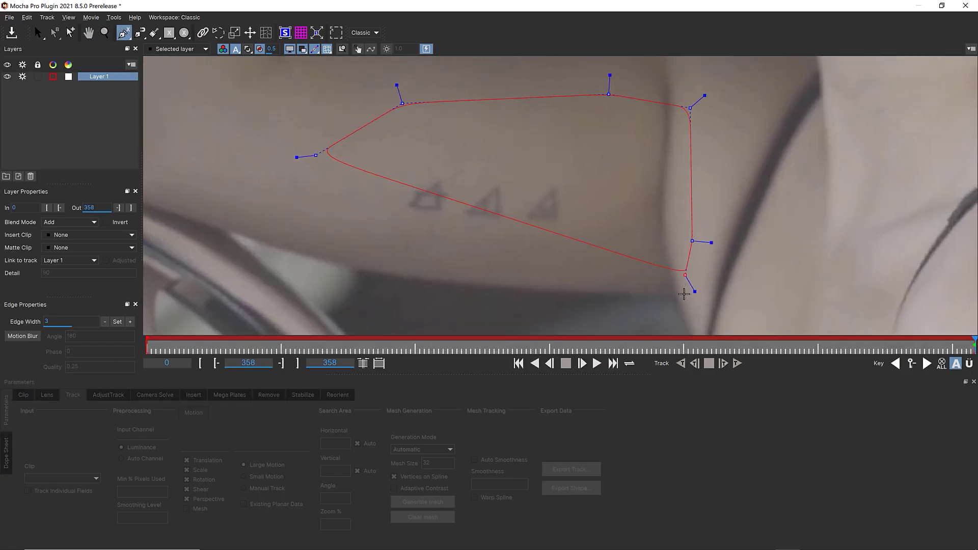
left_click(684, 294)
left_click(608, 304)
left_click(463, 303)
left_click(342, 274)
left_click(298, 261)
left_click(274, 202)
right_click(391, 178)
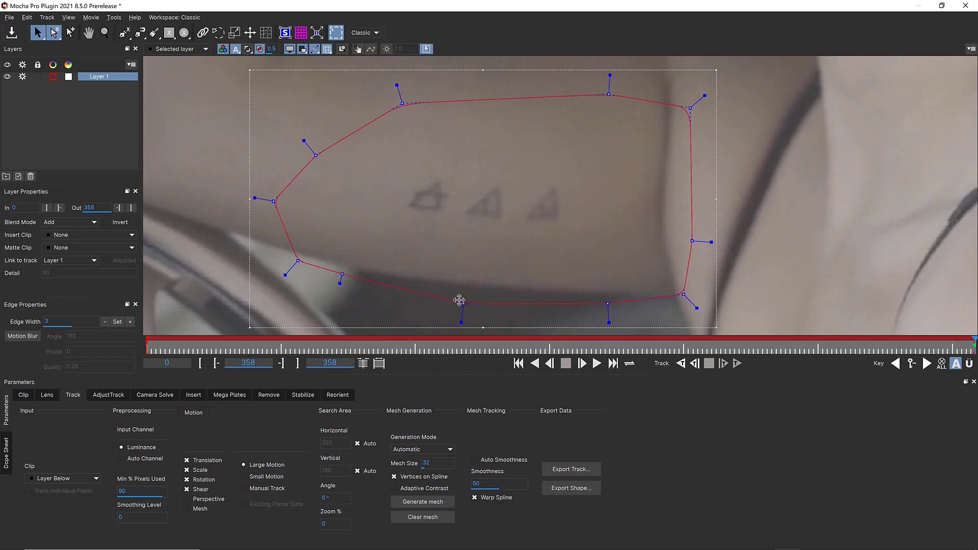
- Pull the bottom point up, enable Perspective tracking, and preview the planar surface and matte
left_click_drag(459, 300, 462, 290)
left_click(187, 499)
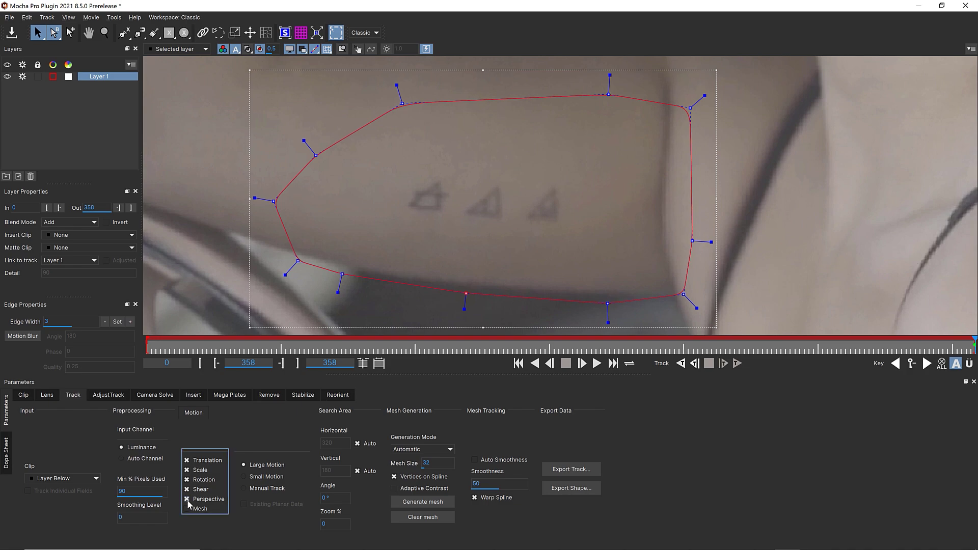
left_click(285, 33)
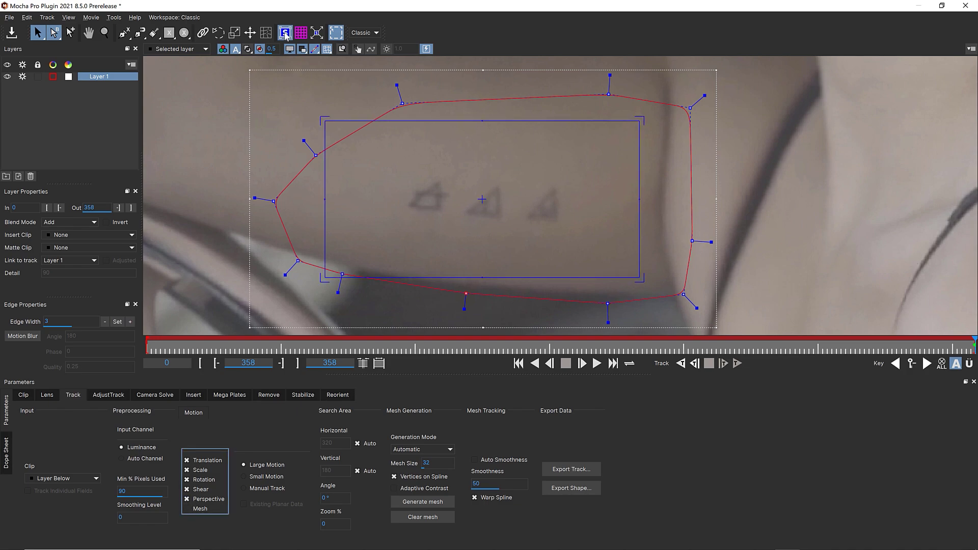
left_click(249, 50)
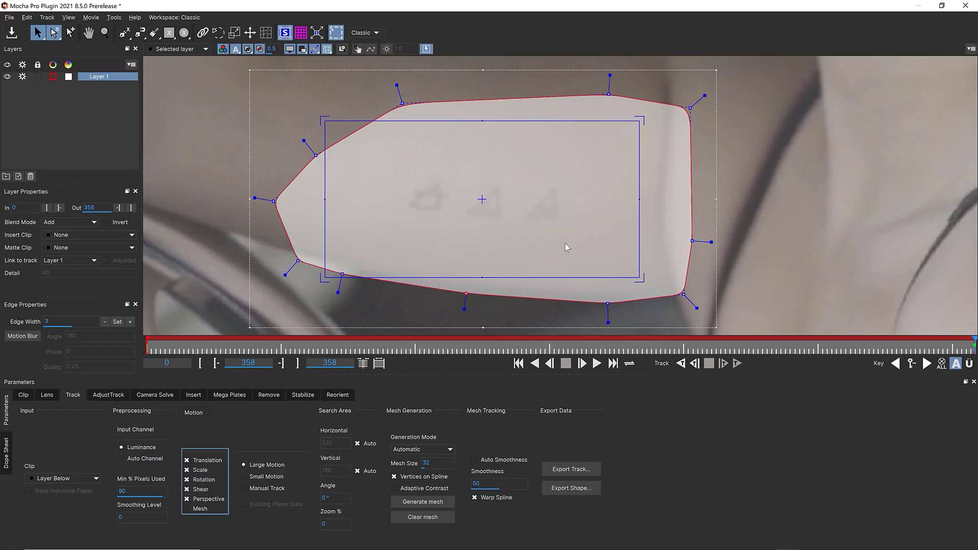
left_click(249, 49)
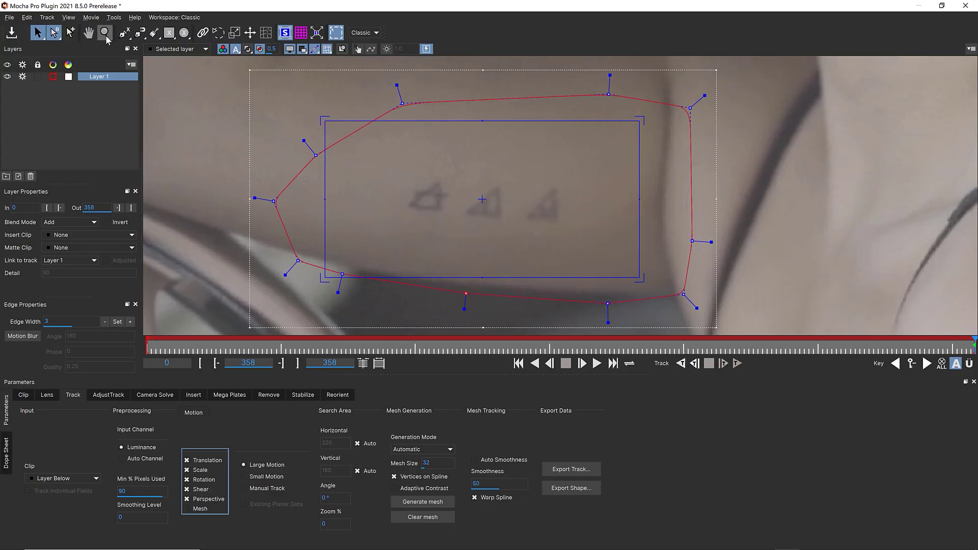
- Zoom out to the whole arm and track the shape forward through frames 0–358
key("z")
scroll(507, 186, "down", 3)
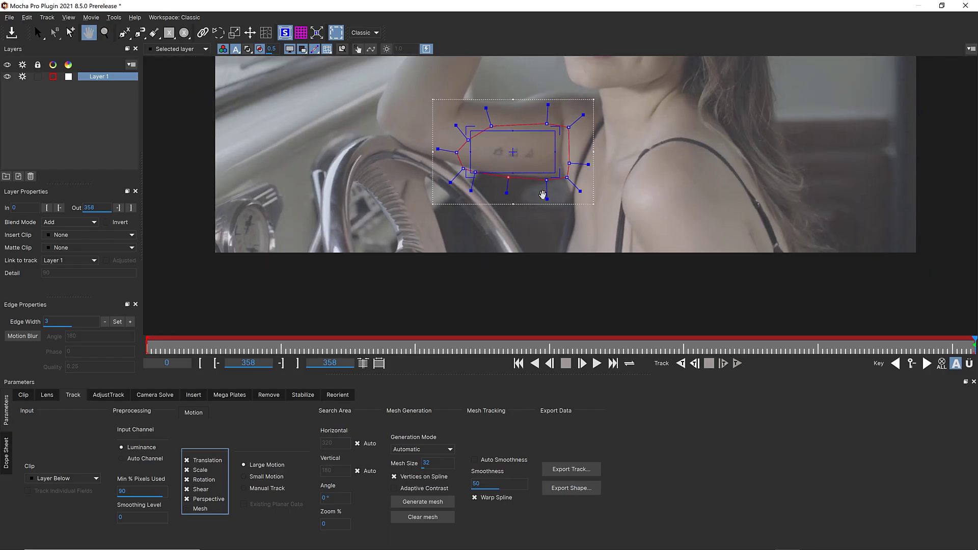
left_click_drag(539, 167, 531, 251)
left_click(737, 363)
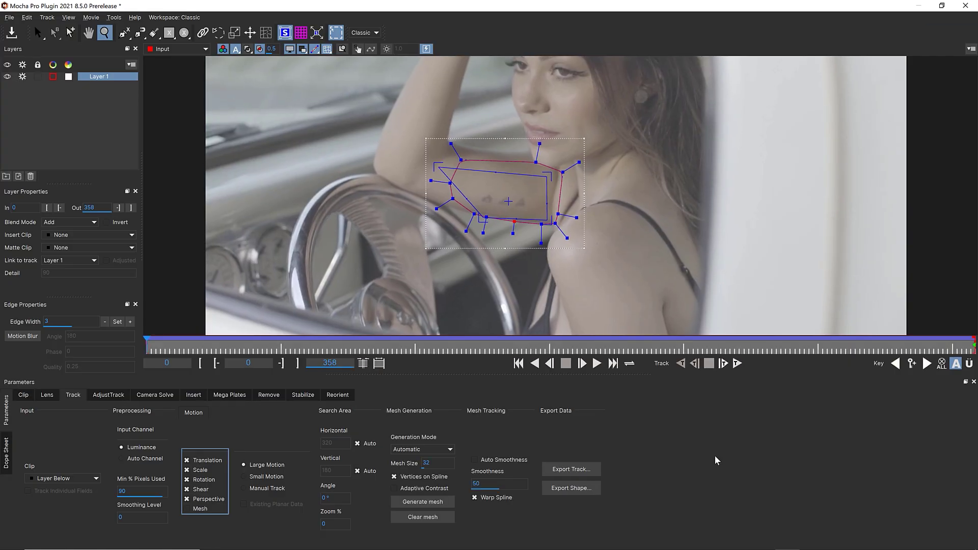
- Rename the tracked layer to 'background' and hide its shape
double_click(95, 77)
type("background")
left_click(100, 108)
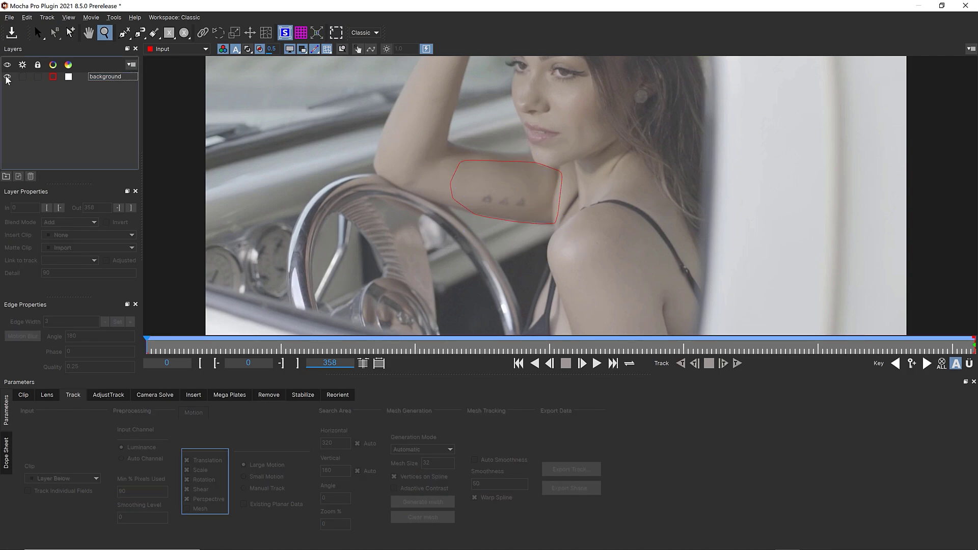
left_click(7, 78)
- Draw a small closed X-Spline oval tightly around the triangle tattoo
left_click(124, 33)
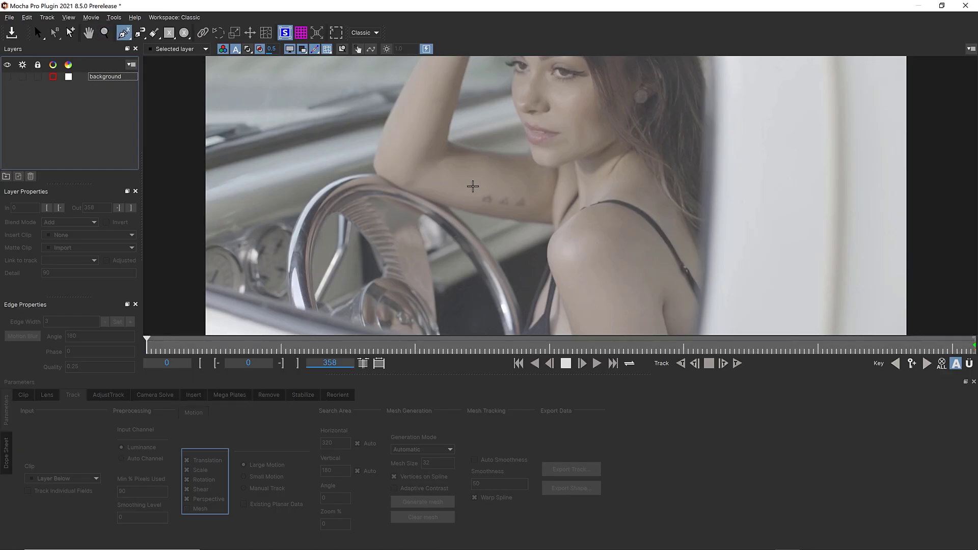
left_click(477, 194)
left_click(493, 185)
left_click(531, 191)
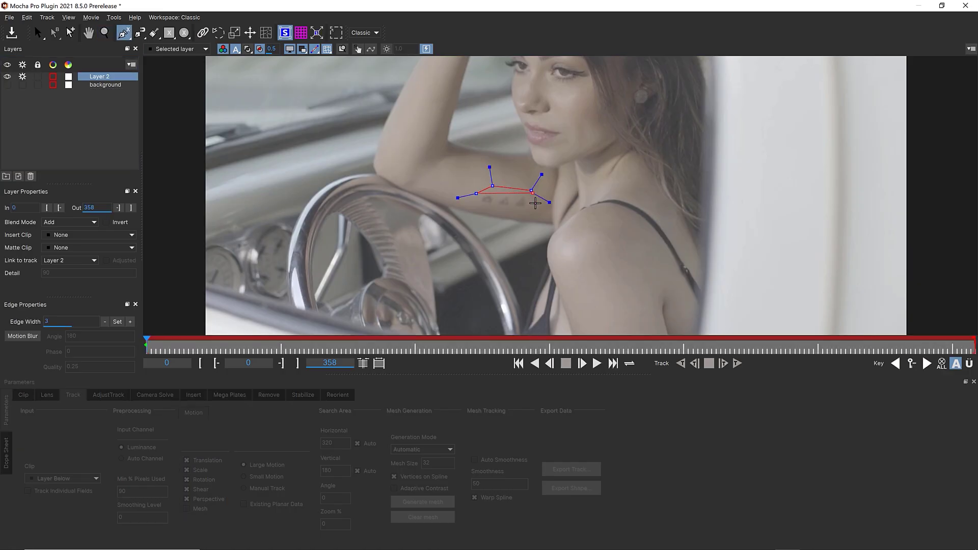
left_click(536, 210)
left_click(523, 216)
left_click(486, 212)
left_click(467, 200)
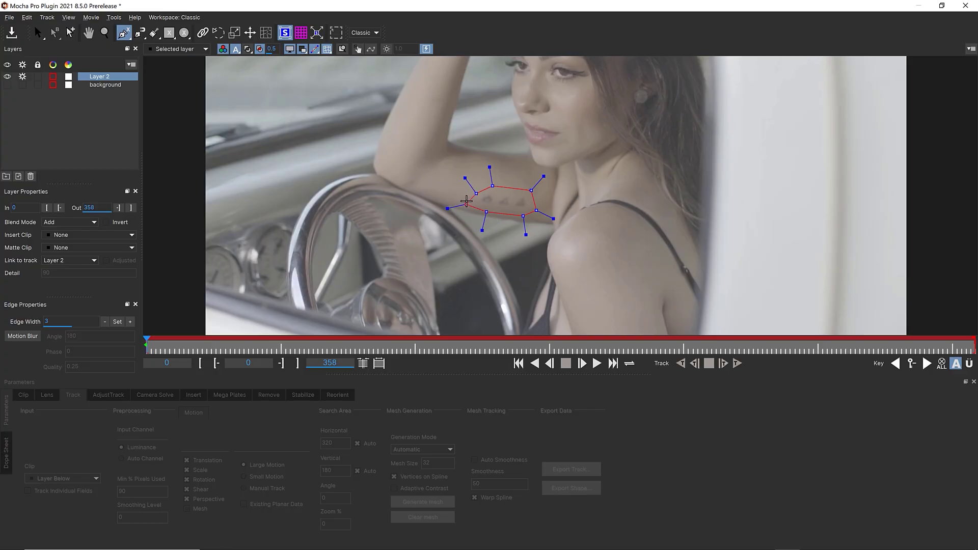
right_click(467, 201)
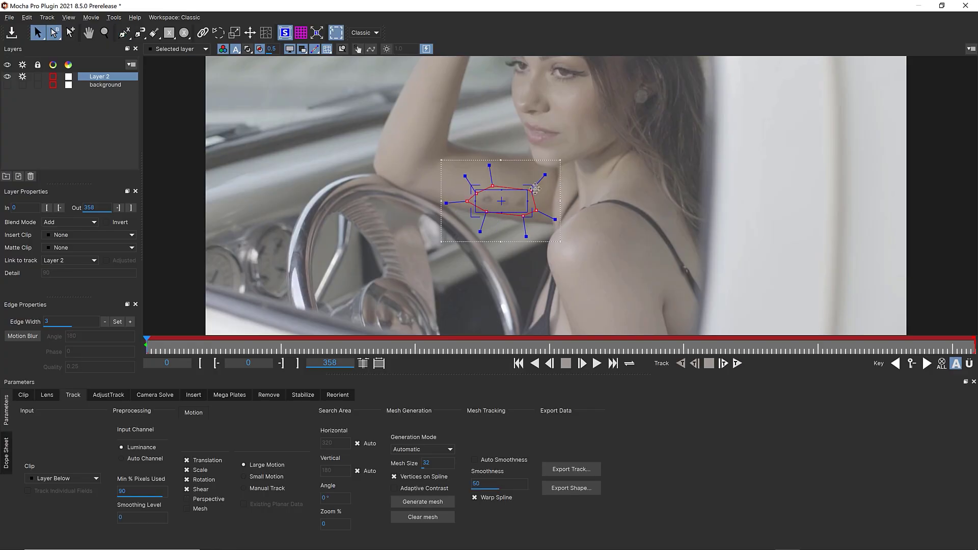
- Hide the planar surface, show the background shape again, and name the new layer 'remove'
left_click(285, 32)
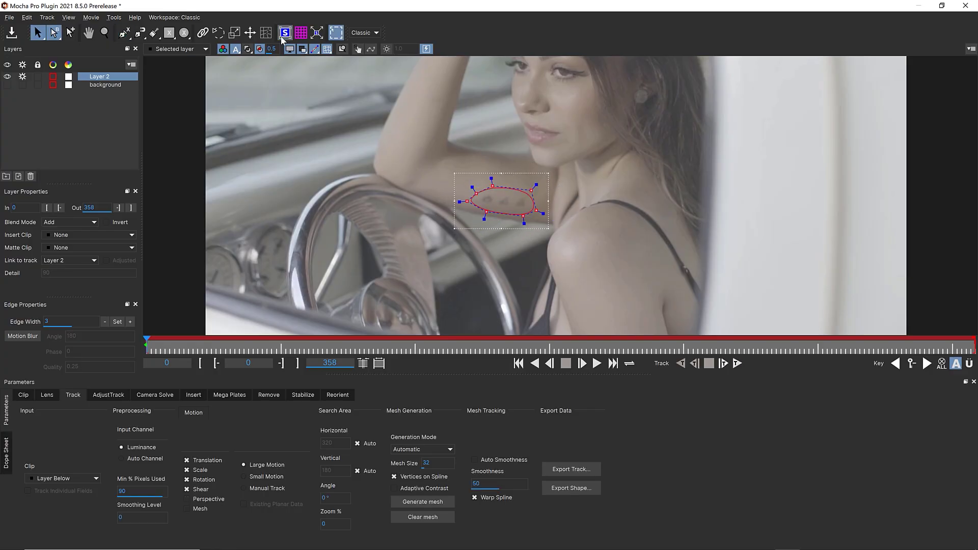
left_click(7, 85)
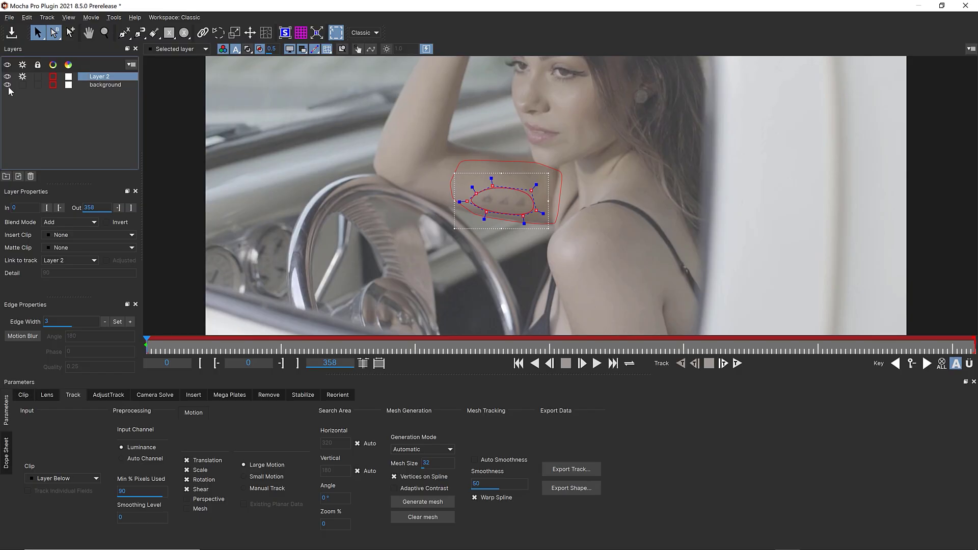
double_click(99, 77)
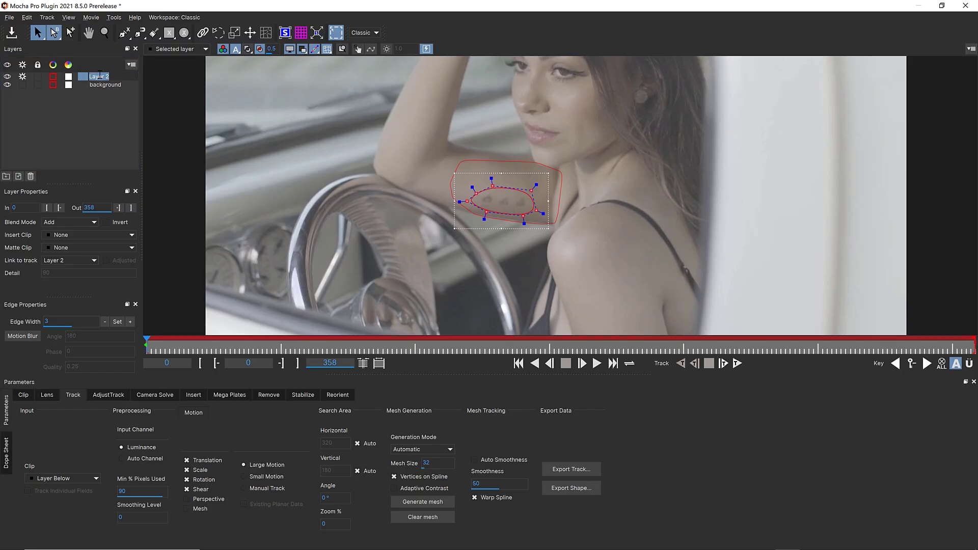
type("rem")
left_click(8, 78)
- Toggle the remove layer's visibility, then compare the outer arm shape with the tattoo ellipse
left_click(8, 77)
left_click(8, 77)
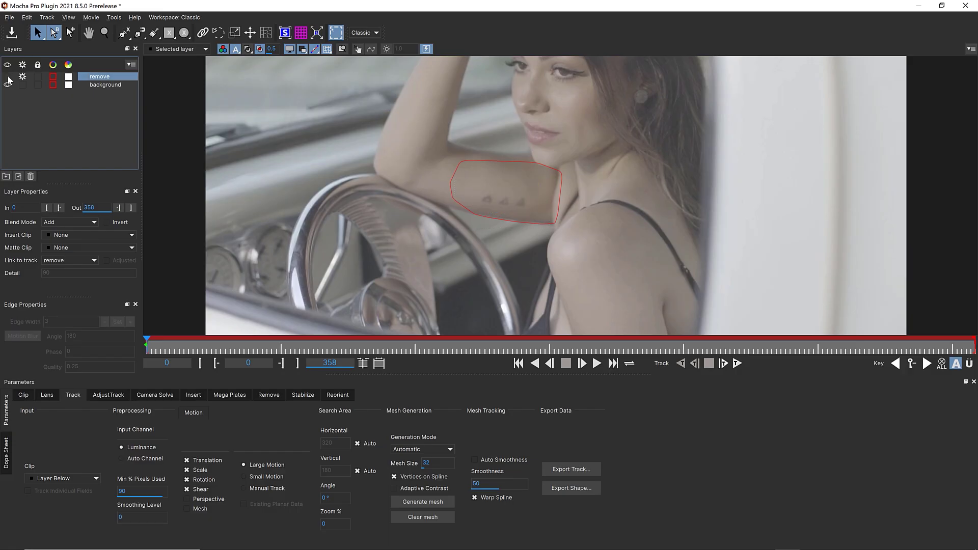
left_click(9, 77)
left_click(8, 78)
left_click(8, 78)
left_click(8, 78)
left_click(8, 78)
left_click(9, 77)
left_click(8, 77)
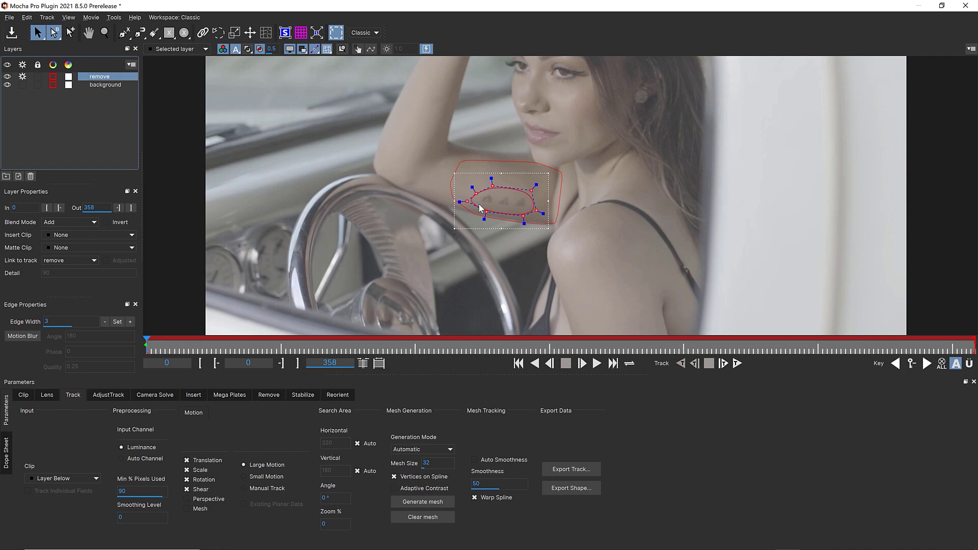
left_click(467, 166)
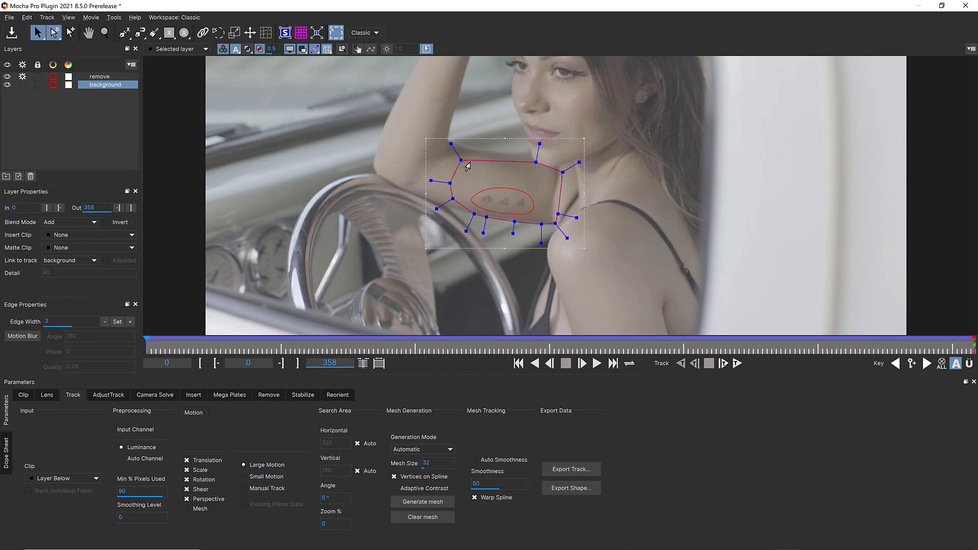
left_click(500, 195)
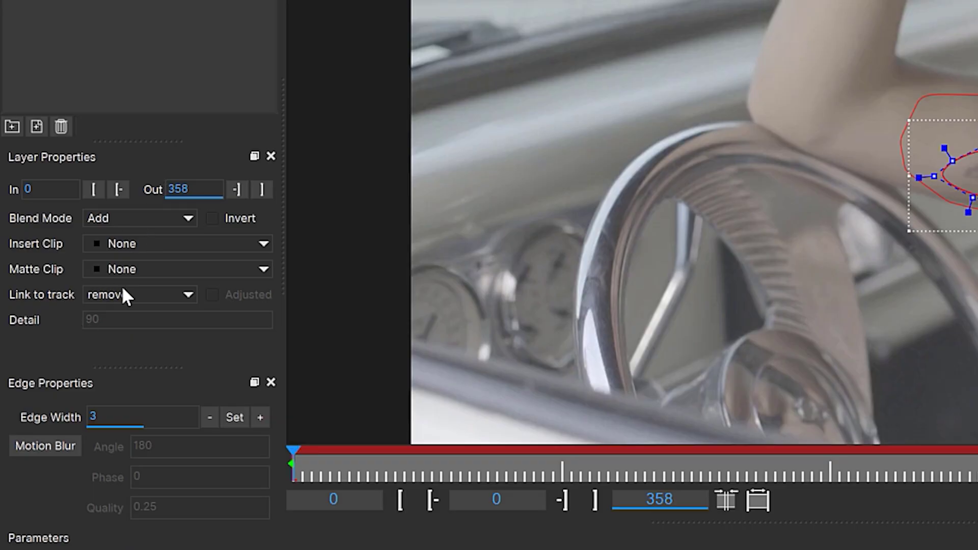
- Link the remove layer to the background track and scrub the timeline to verify it follows the arm
left_click(128, 291)
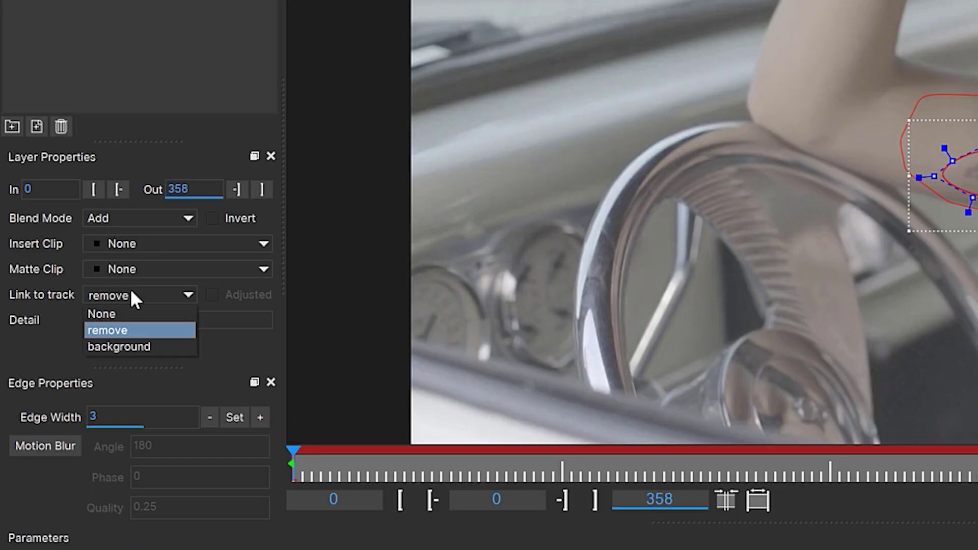
left_click(134, 344)
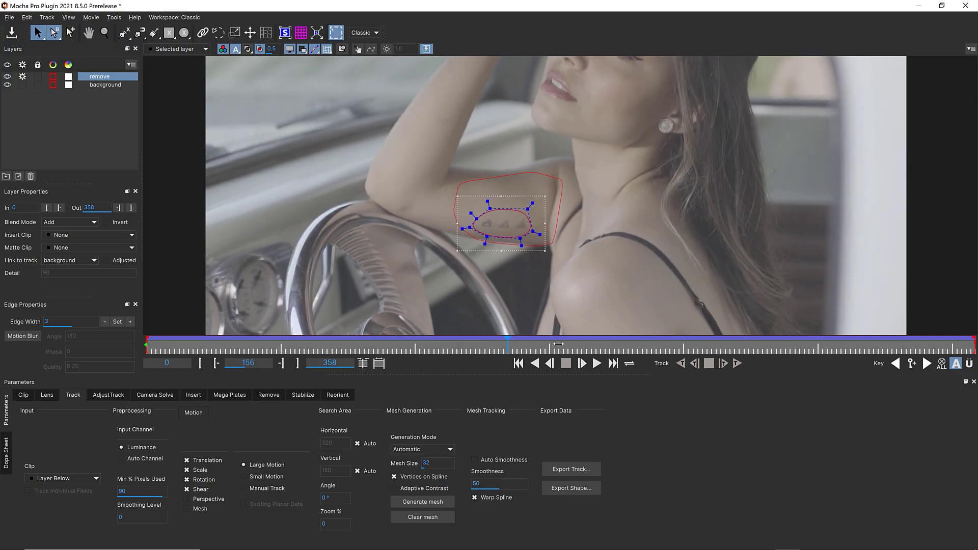
left_click_drag(559, 344, 974, 351)
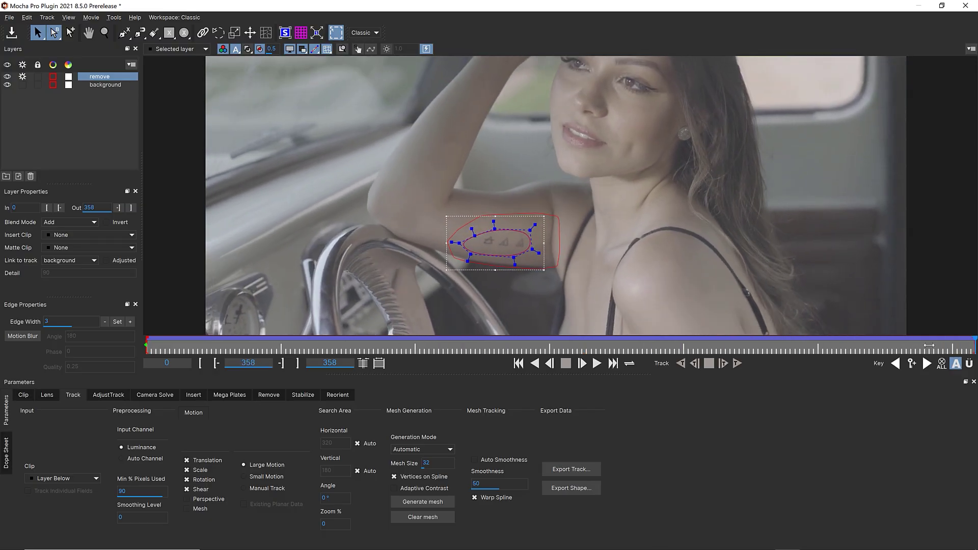
left_click_drag(929, 345, 453, 349)
left_click_drag(603, 347, 740, 346)
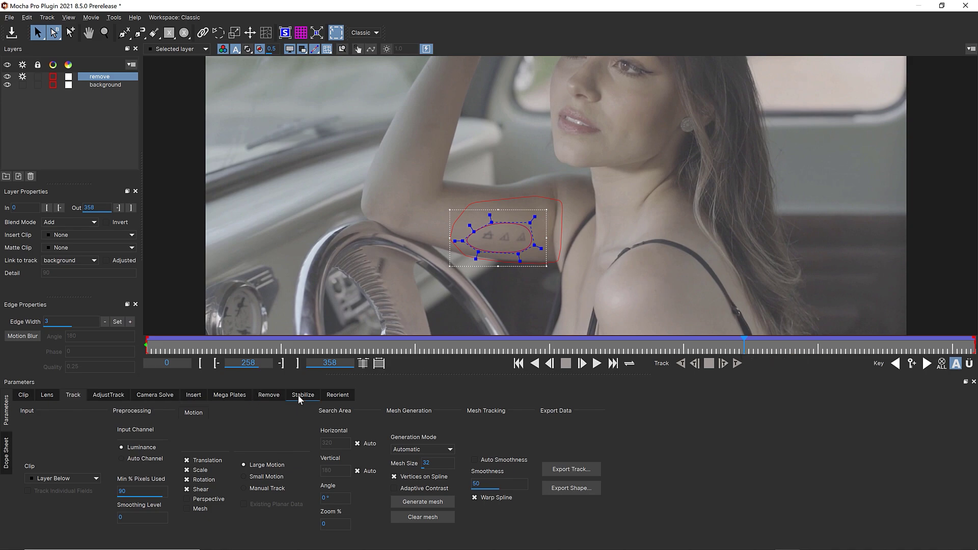
- Create a clean plate from frame 258 and save 'Clean Plate Input258' in the tattoo remove folder
left_click(279, 395)
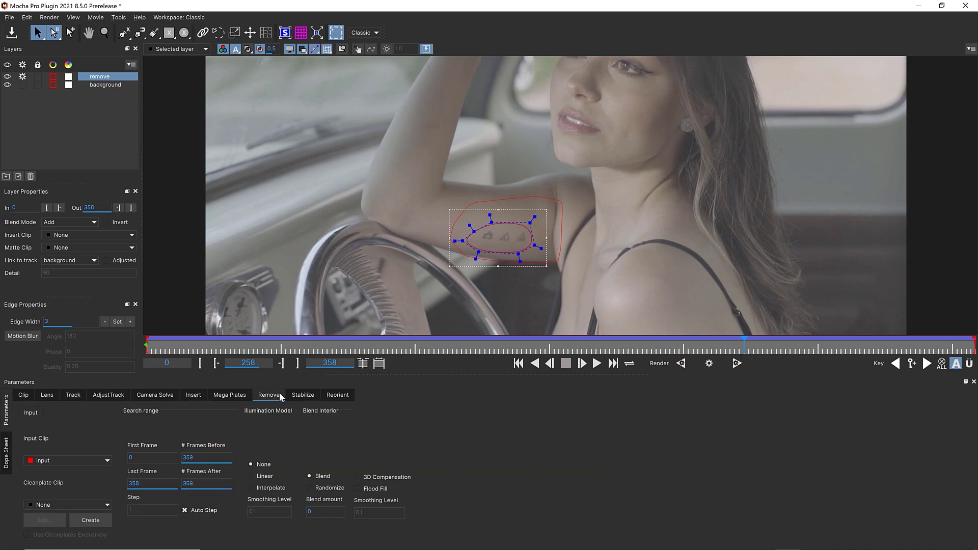
left_click(90, 521)
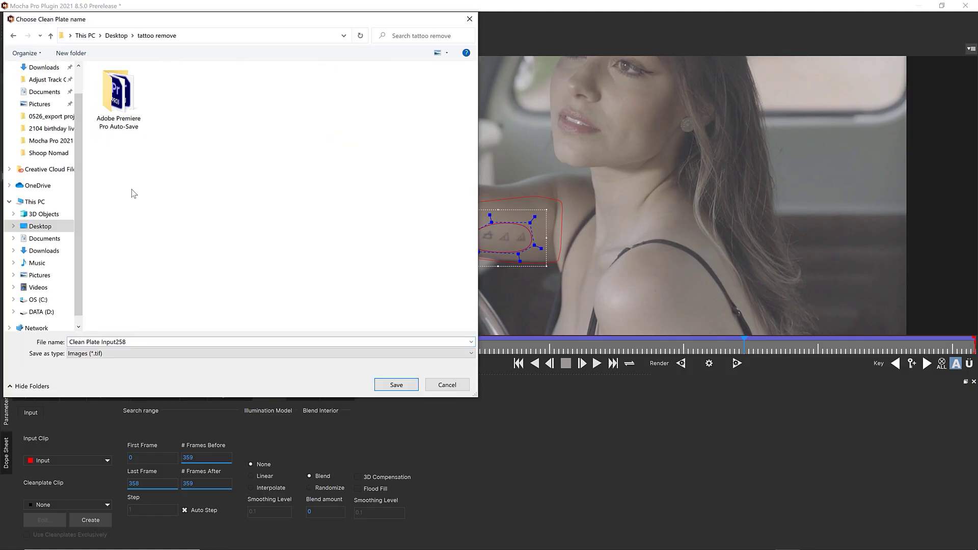
left_click(397, 386)
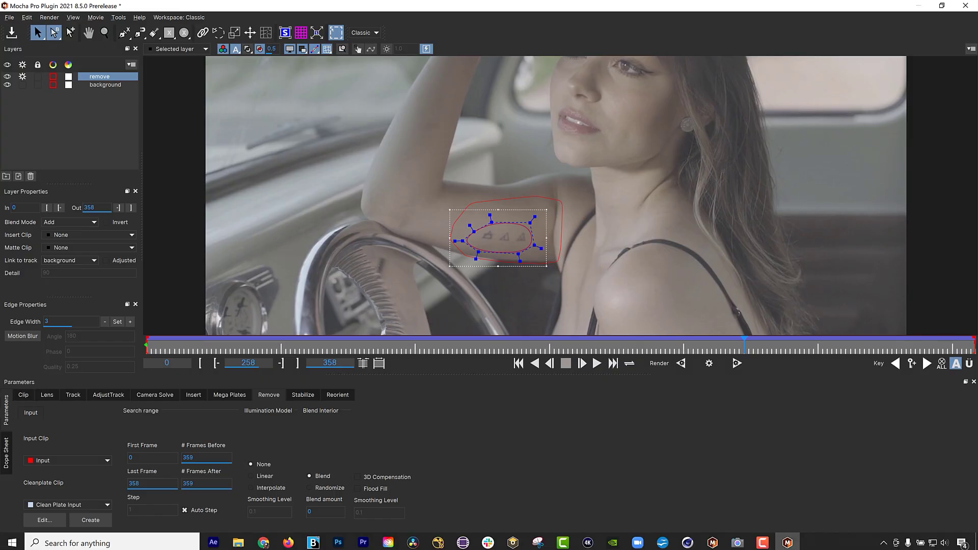
left_click(338, 539)
left_click(22, 5)
- Open Clean Plate Input258 in Photoshop, zoom in, and lasso the three triangle tattoos
left_click(30, 19)
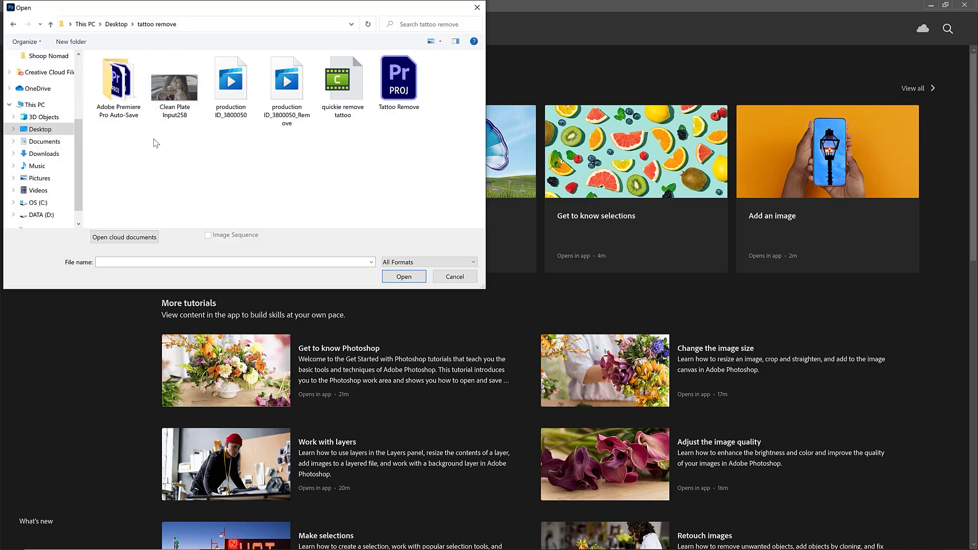
left_click(399, 275)
left_click_drag(388, 372, 388, 347)
left_click(389, 346)
left_click(10, 77)
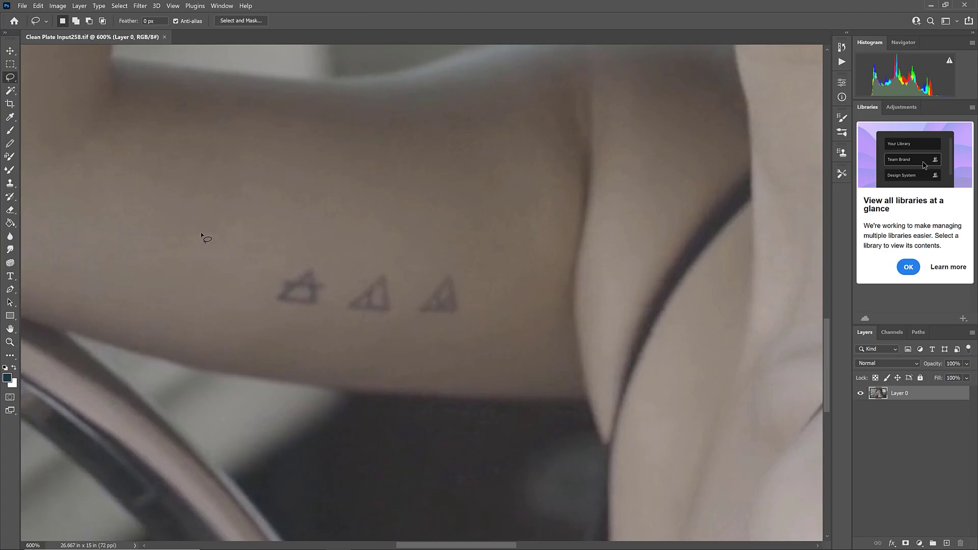
mouse_move(255, 301)
left_mouse_down()
mouse_move(262, 266)
mouse_move(292, 244)
mouse_move(356, 261)
mouse_move(390, 255)
mouse_move(407, 268)
mouse_move(437, 257)
mouse_move(477, 274)
mouse_move(492, 303)
mouse_move(470, 332)
mouse_move(425, 336)
mouse_move(267, 319)
left_mouse_up()
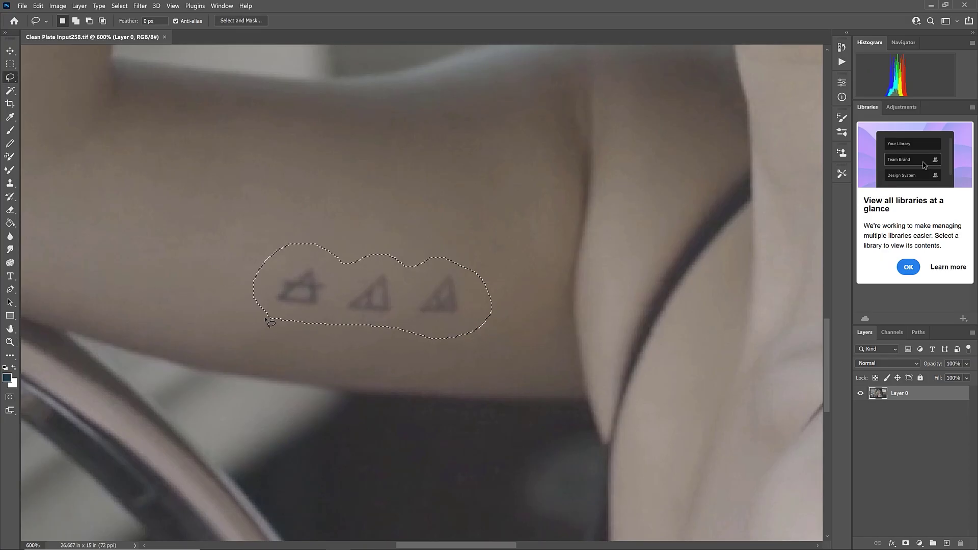
- Content-Aware Fill the selection to erase the tattoos, deselect, and save the clean plate
left_click(36, 6)
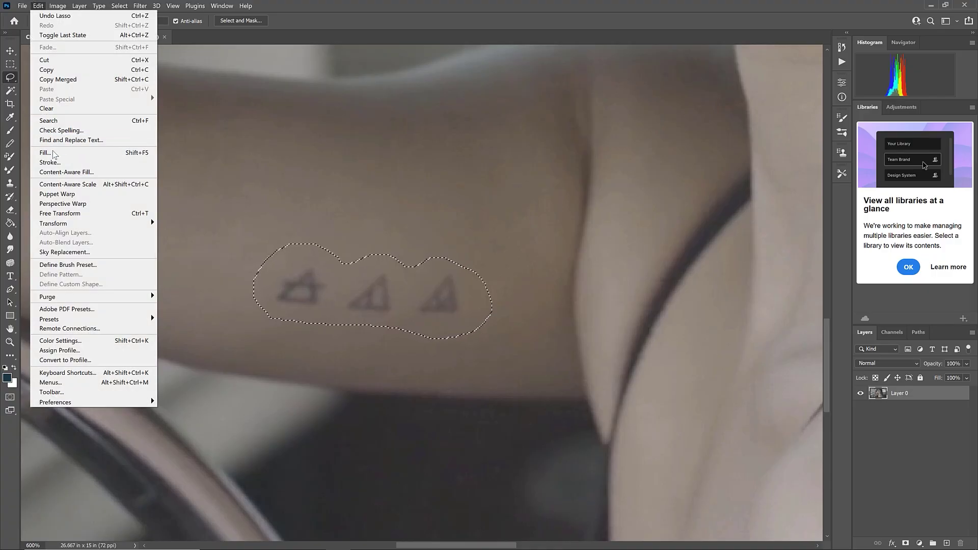
left_click(120, 153)
left_click(488, 151)
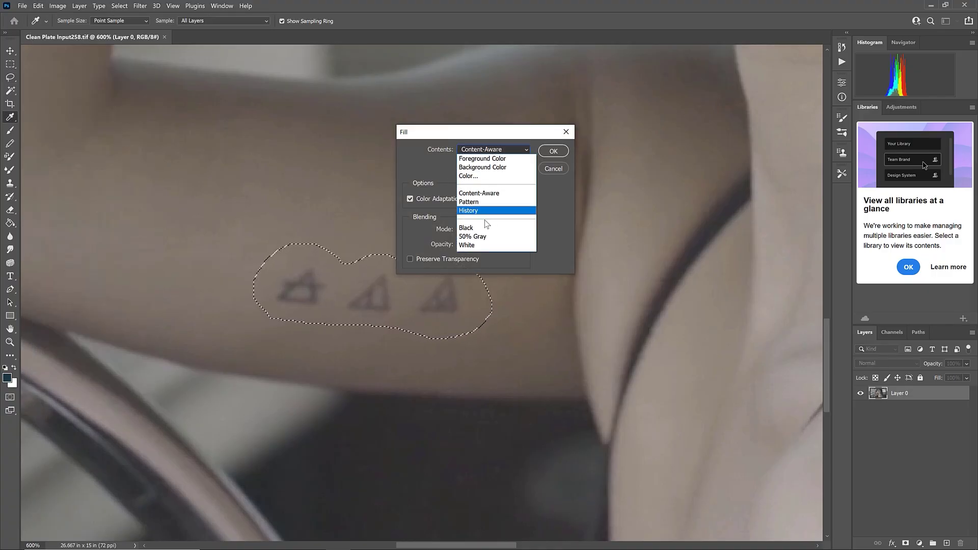
left_click(489, 193)
left_click(552, 151)
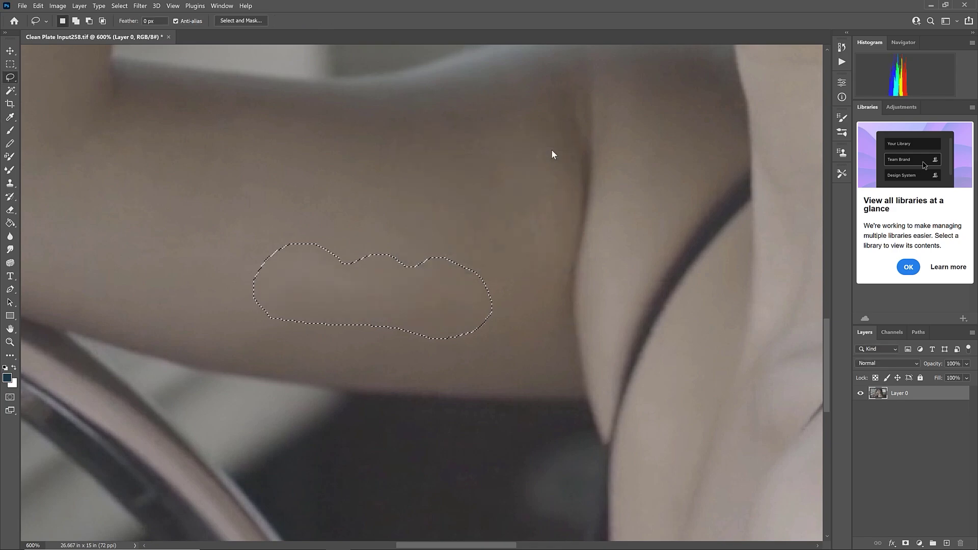
key("ctrl+d")
key("ctrl+s")
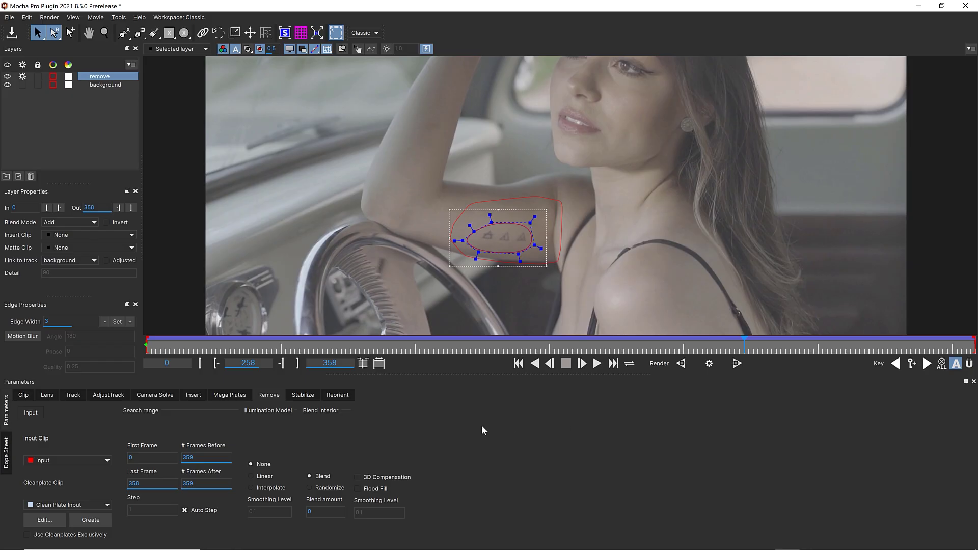
- Make the removal use clean plates exclusively and confirm the Clean Plate Input258 entry in the list
left_click(29, 535)
left_click(44, 520)
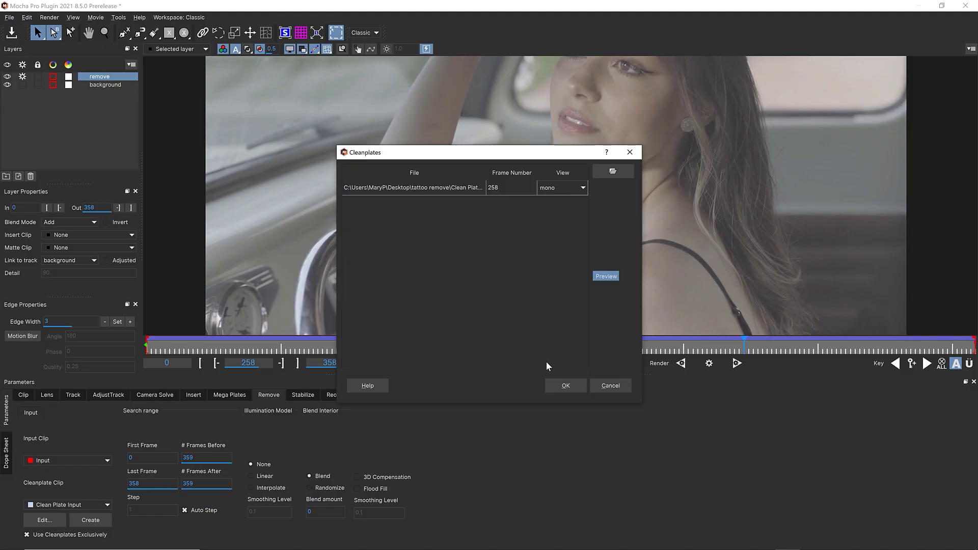
left_click(552, 384)
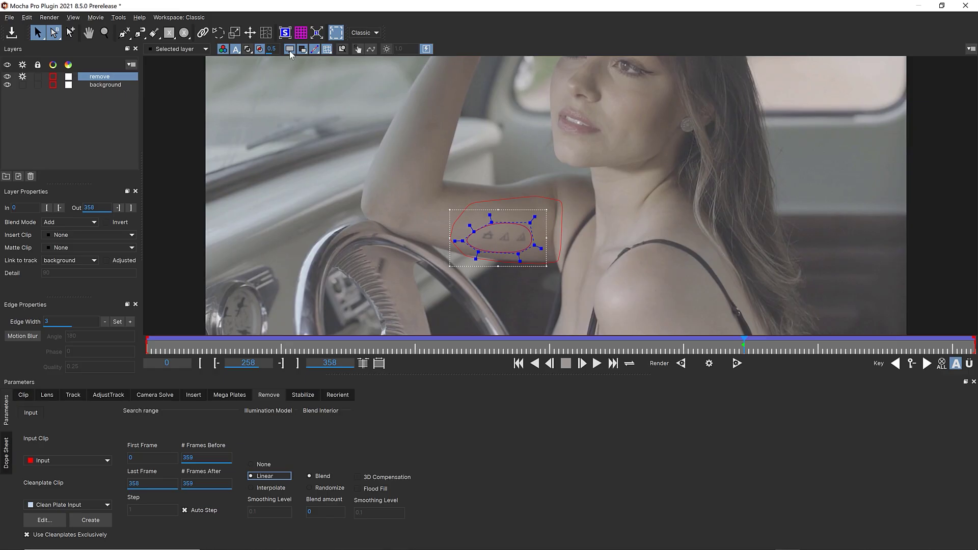
- Hide the spline outlines, render the removal backward through the clip, stop it, and close Mocha
left_click(290, 50)
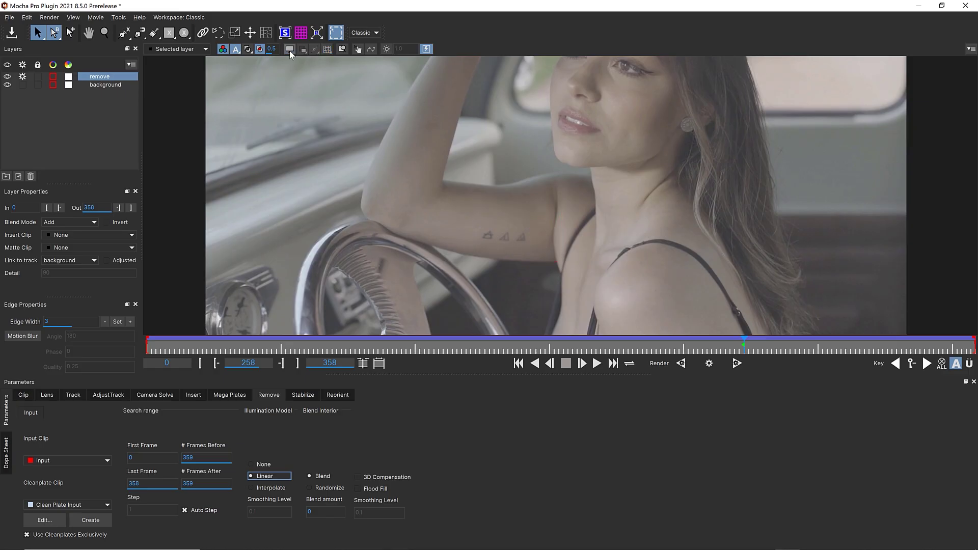
left_click(682, 363)
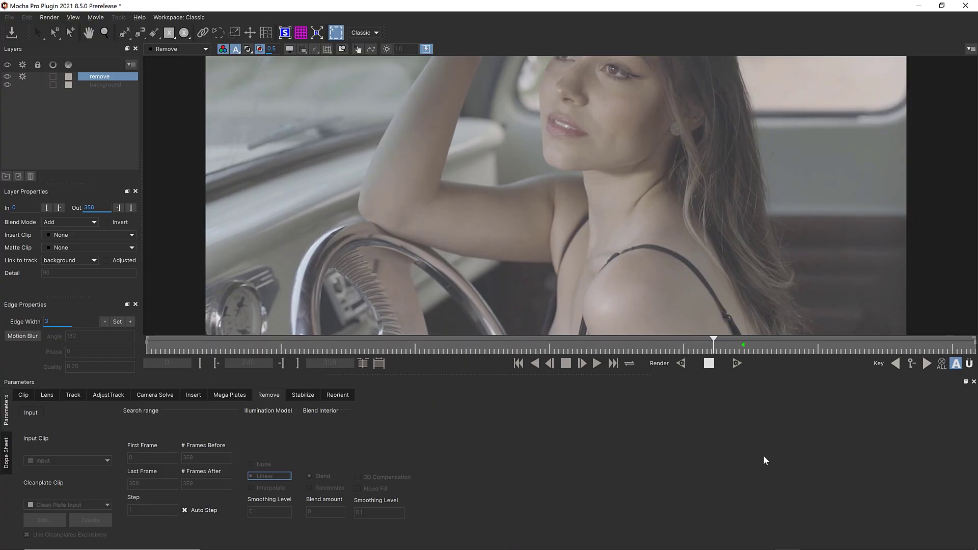
left_click(709, 364)
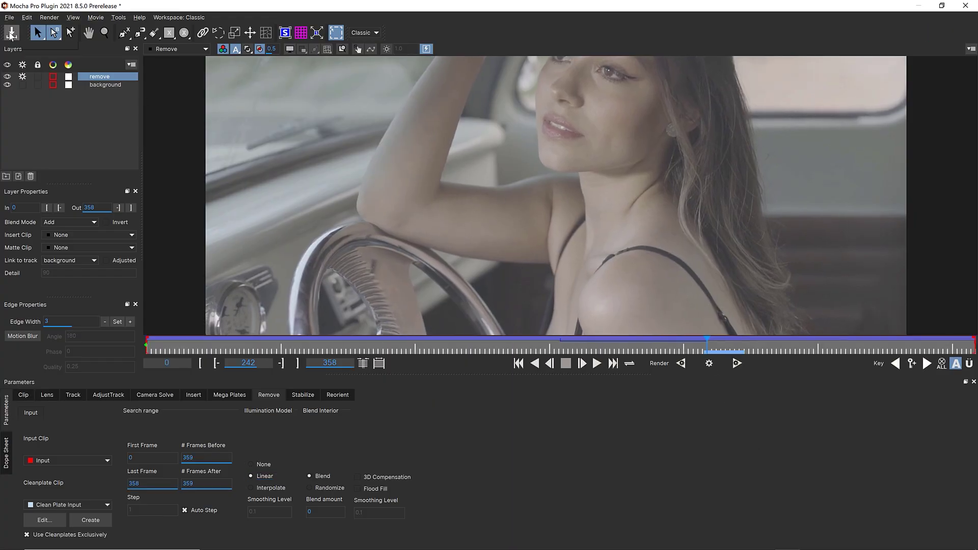
left_click(966, 5)
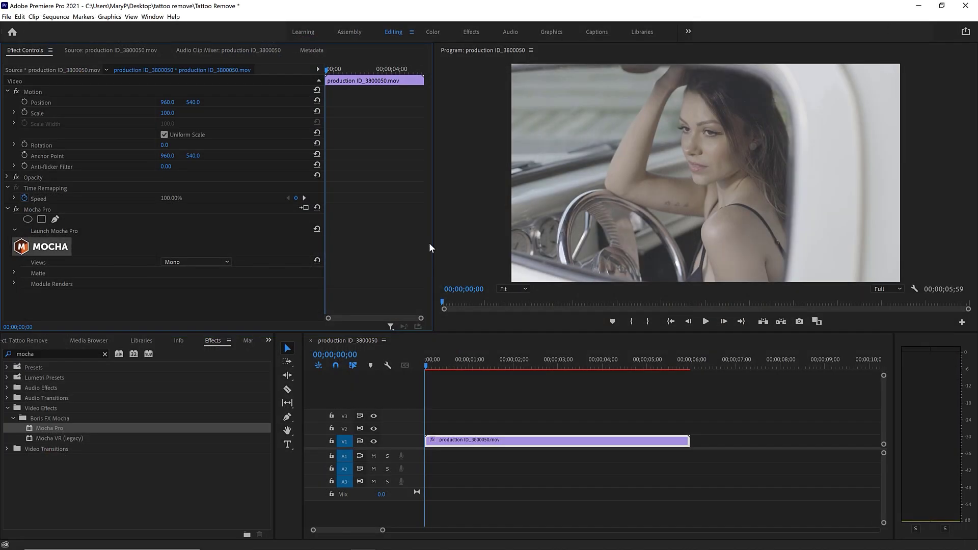
- Set the Mocha Pro Module Renders output to Remove, check a later frame, and expand Matte
left_click(14, 284)
scroll(238, 282, "down", 1)
left_click(194, 274)
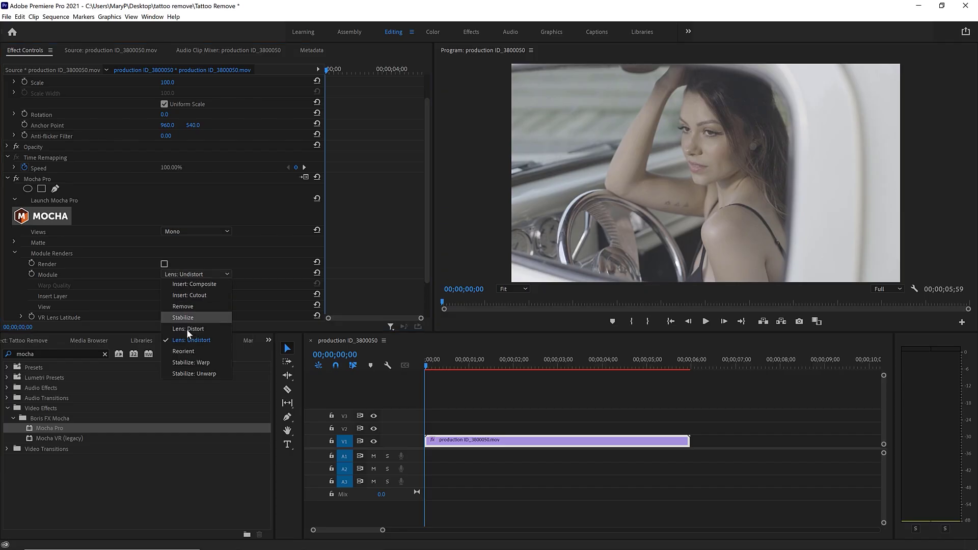
left_click(184, 306)
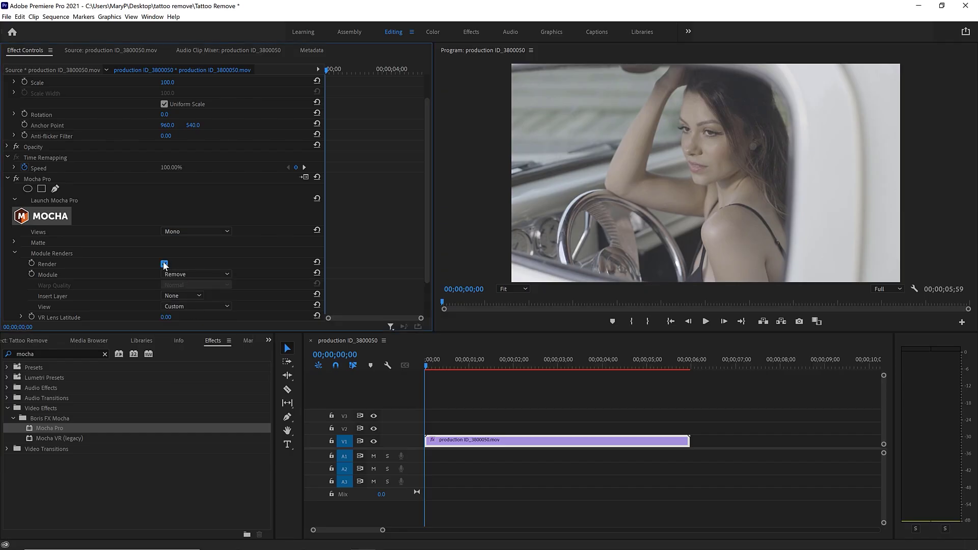
left_click(482, 363)
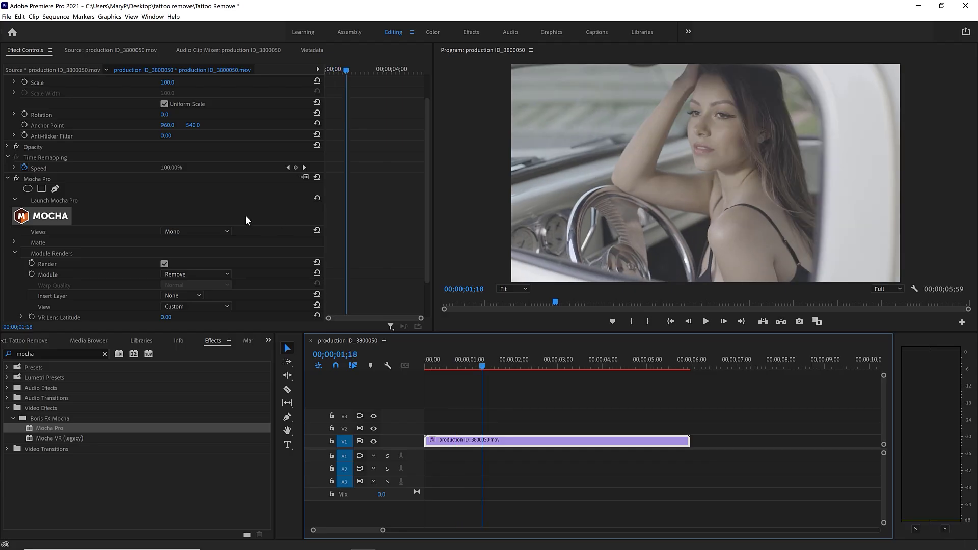
left_click(154, 245)
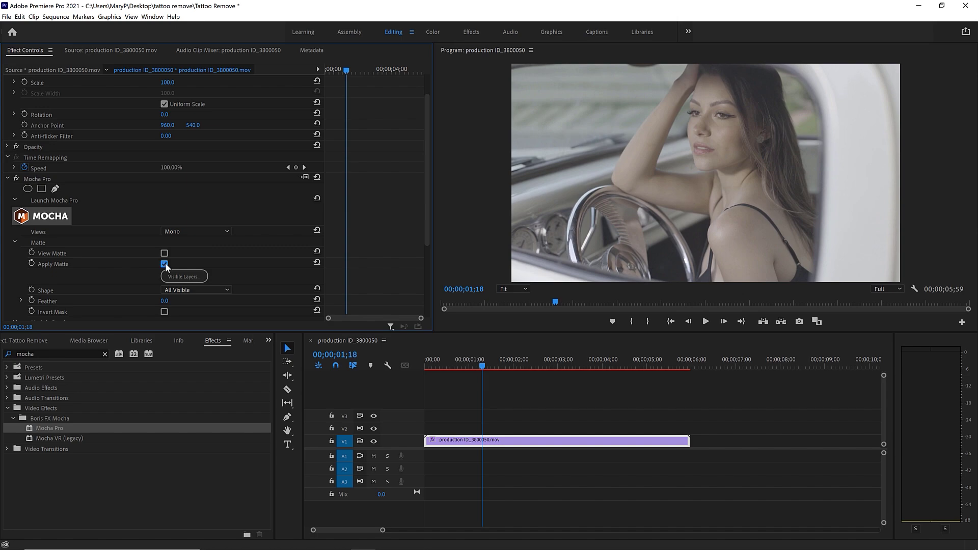
- Set the matte Feather to 25, then 50, and play the sequence to review the removal
left_click(164, 301)
type("25")
key("Return")
left_click(166, 300)
type("50")
key("Return")
key("Home")
key("space")
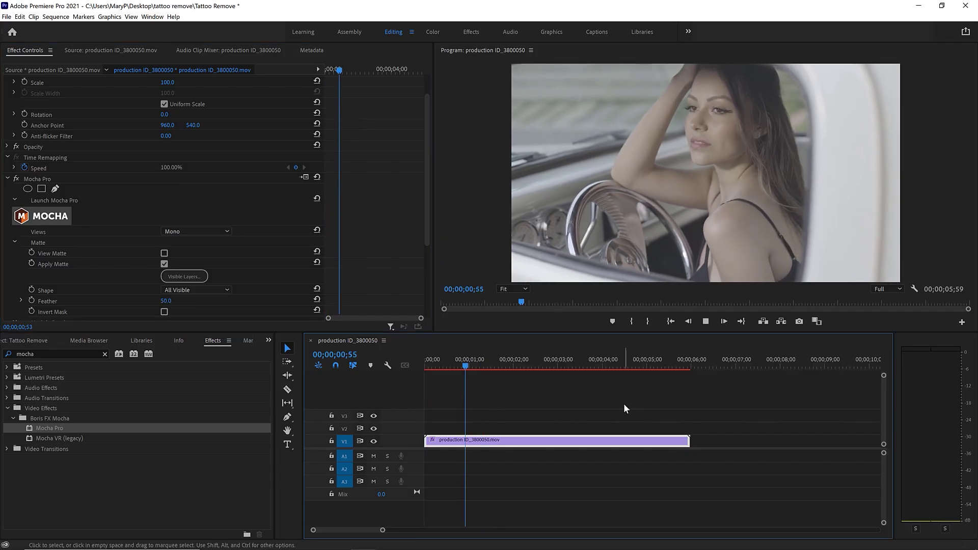